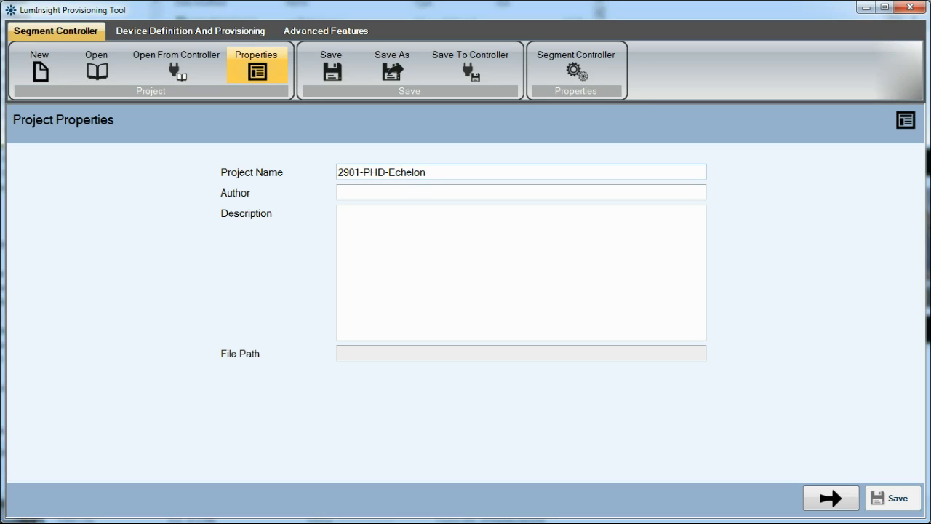
# - Name the project 2901-PHD-EchelonHQ with author RTG and description "3 Dual head, 4 single head Shoebox Fixtures, No TOS Sensors", and save it
pyautogui.write('Q')
pyautogui.press('Tab')
pyautogui.write('RTG')
pyautogui.press('Tab')
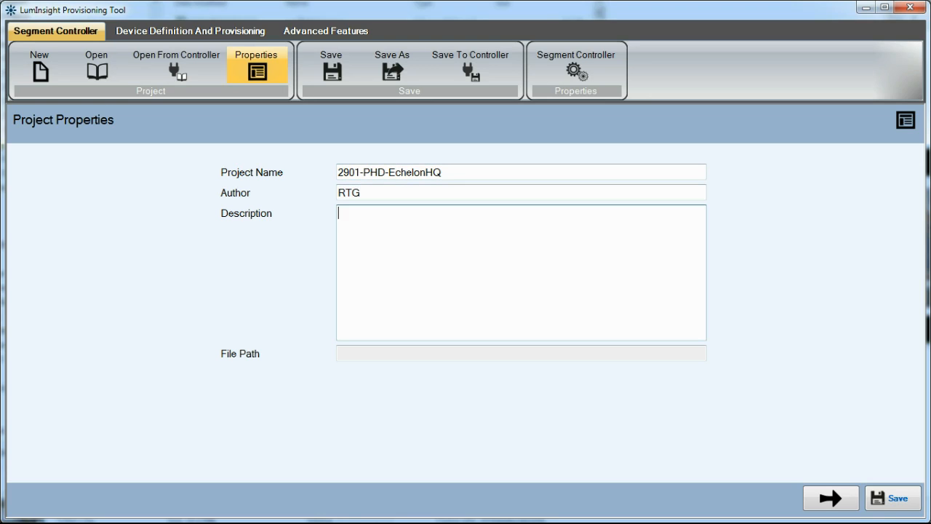
pyautogui.write('3 Dual head 4 single head Shoebox Fixtures No TOS Sensors')
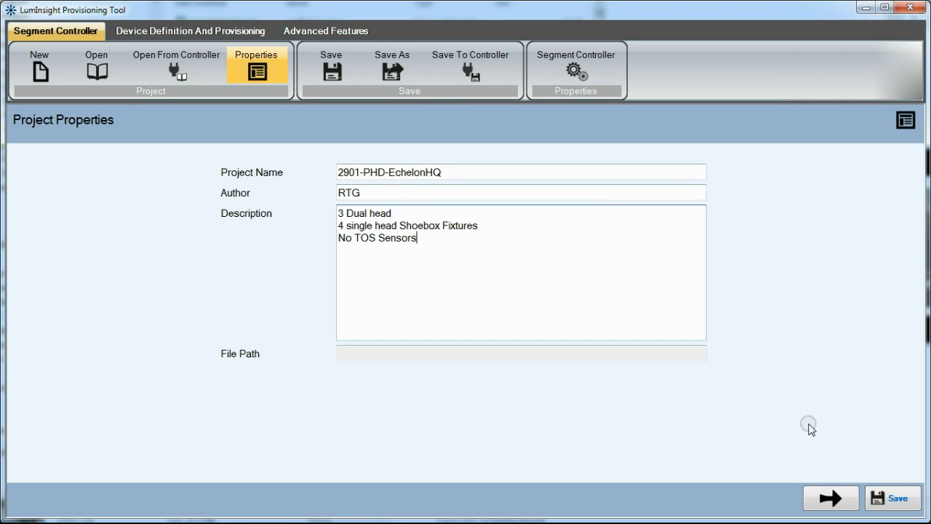
pyautogui.click(888, 502)
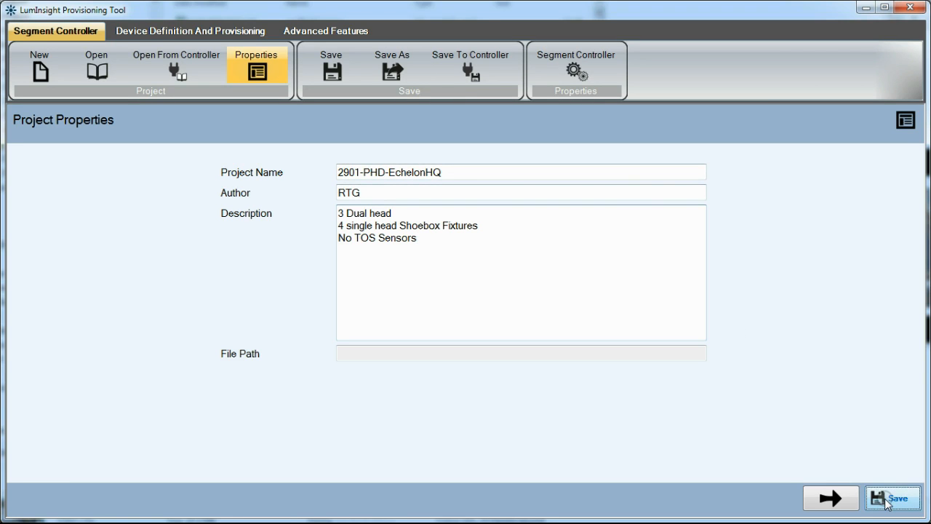
pyautogui.click(786, 470)
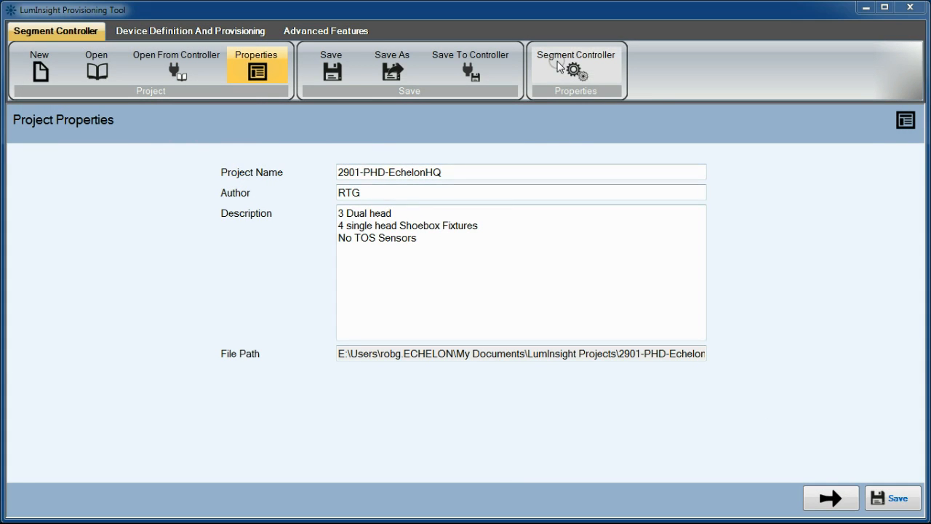
# - In the segment controller properties, set the controller name to SC-2901-Patrick-Henry and the CMS target address to 10.56.218.5
pyautogui.click(557, 64)
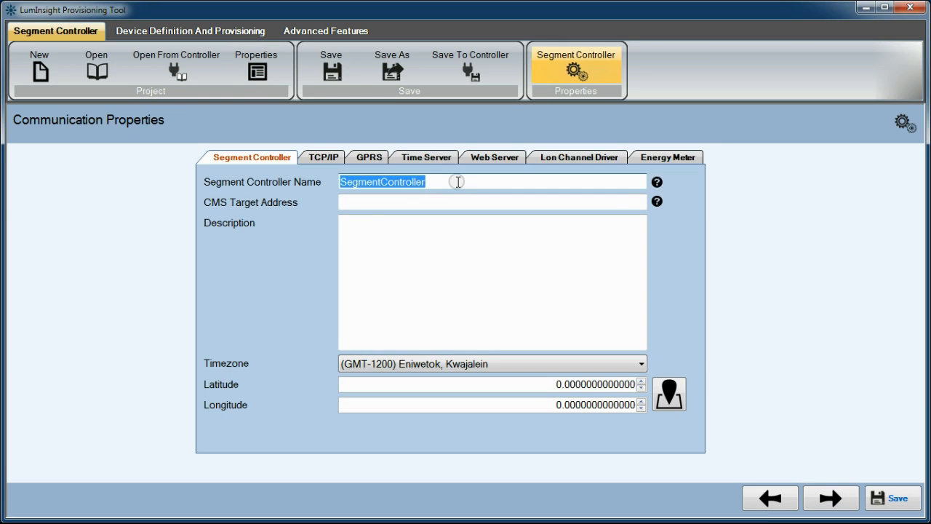
pyautogui.write('SC-2901-Patrick-Henry')
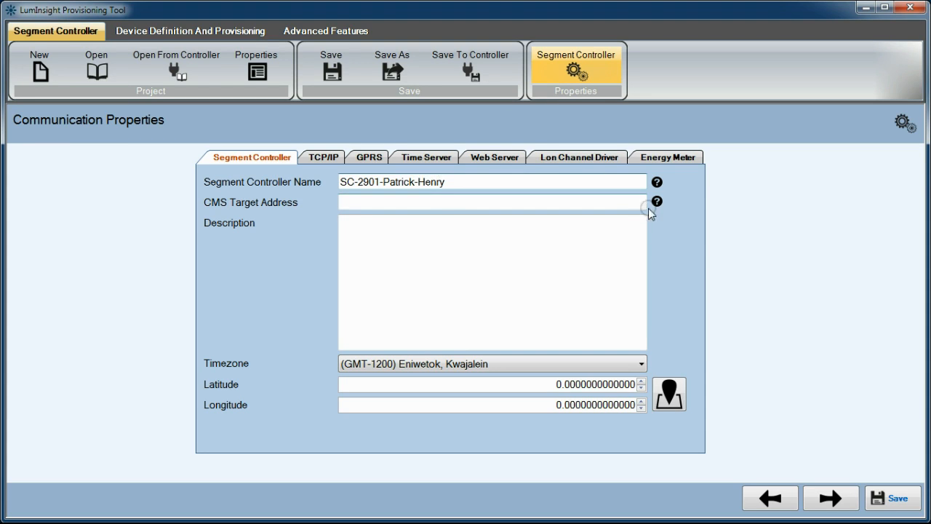
pyautogui.moveTo(657, 204)
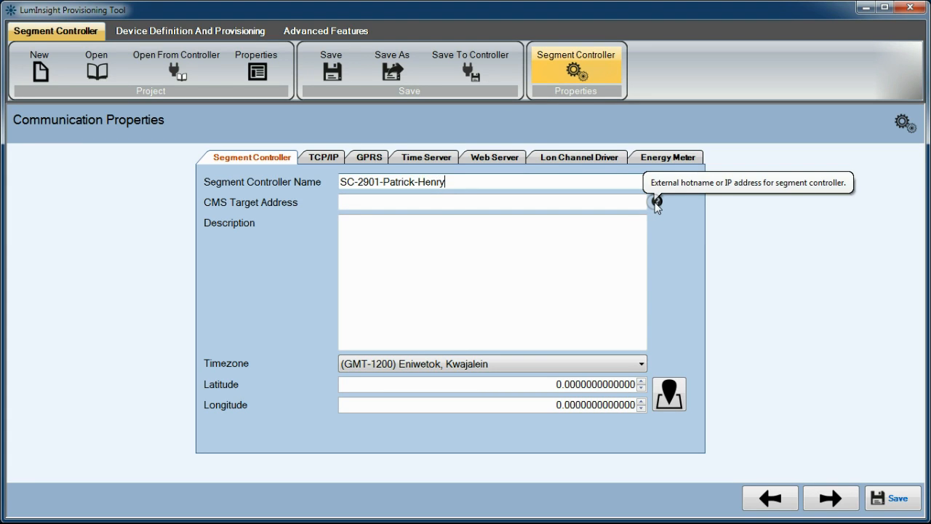
pyautogui.click(401, 202)
pyautogui.write('10.56.218.5')
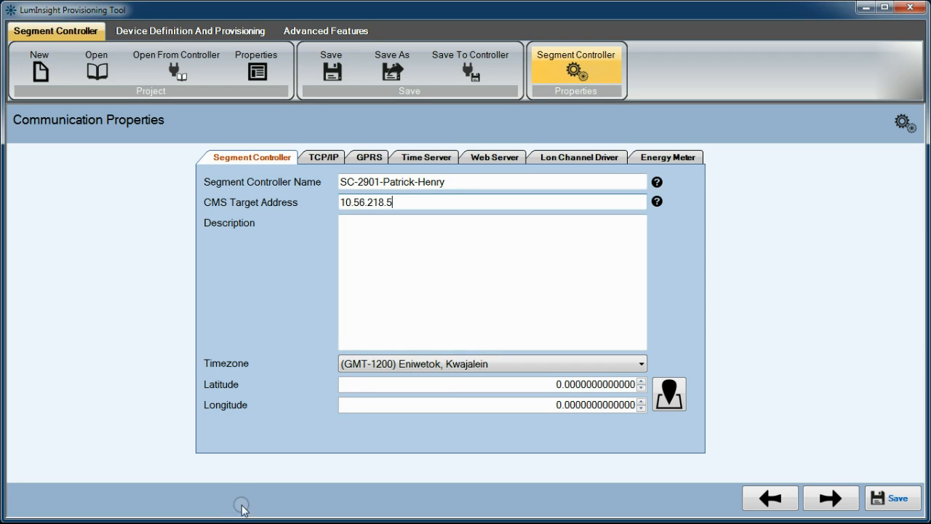
# - Describe the controller as "3 Dual head, 4 single head Shoebox Fixtures, No TOS Sensors" and set its timezone to (GMT-0800) Pacific Time
pyautogui.click(455, 241)
pyautogui.write('3 Dual head 4 single head Shoebox Fixtures No TOS Sensors')
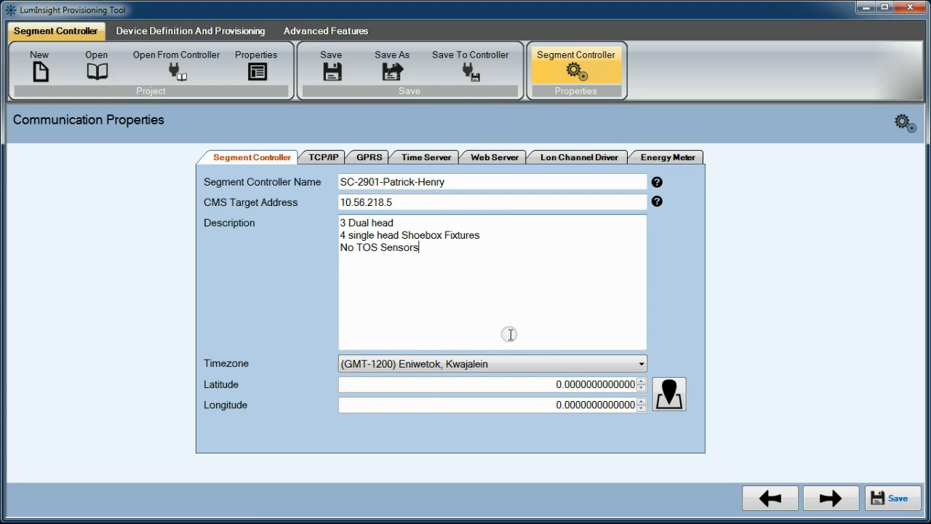
pyautogui.click(507, 364)
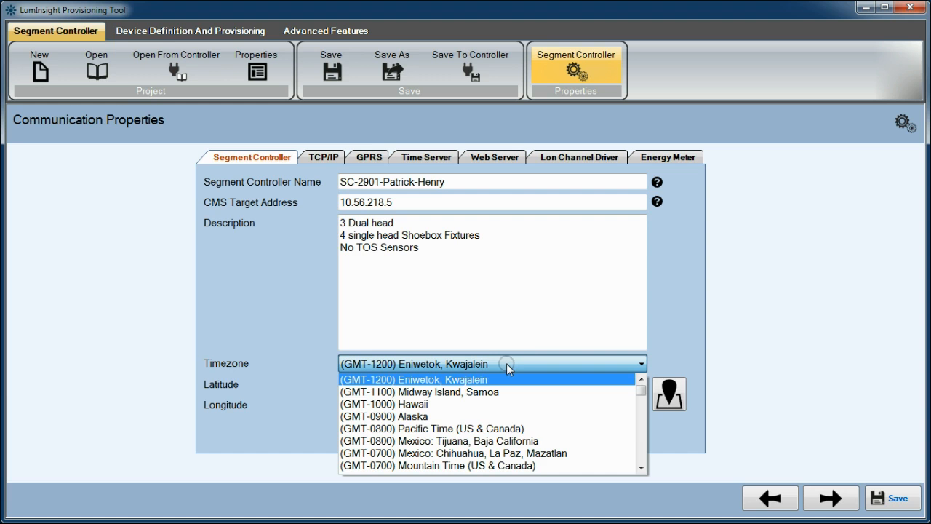
pyautogui.click(425, 429)
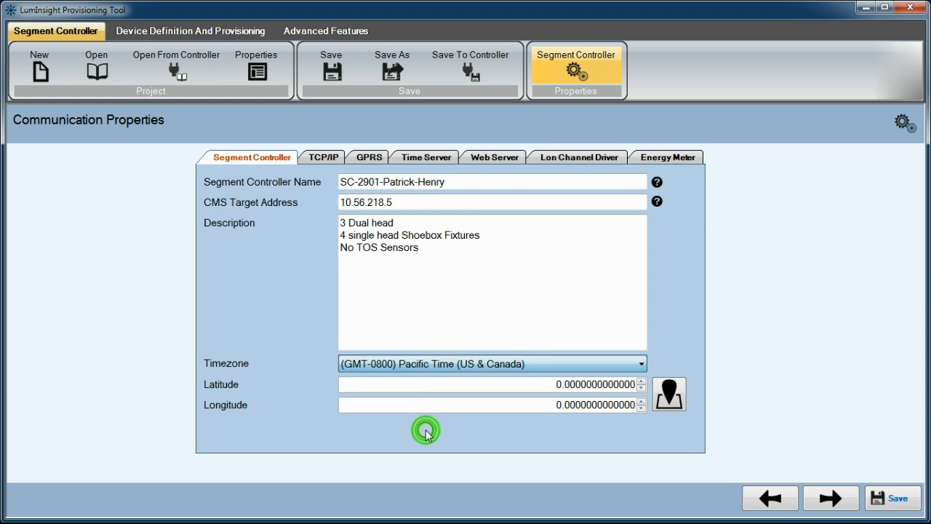
# - Find Santa clara CA on the geo location map, pick the site to set the controller's latitude and longitude, and save the project
pyautogui.click(668, 393)
pyautogui.click(238, 433)
pyautogui.write('Santa clara CA')
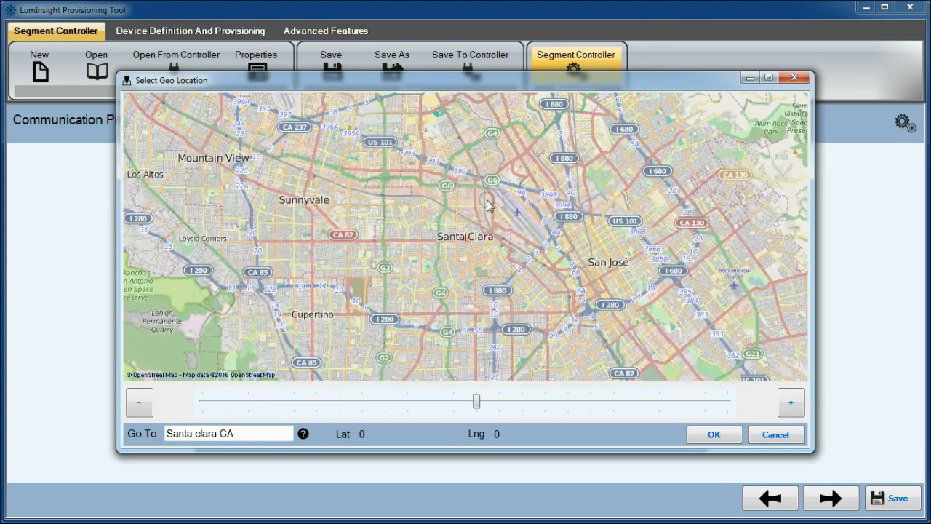
pyautogui.scroll(2, 488, 193)
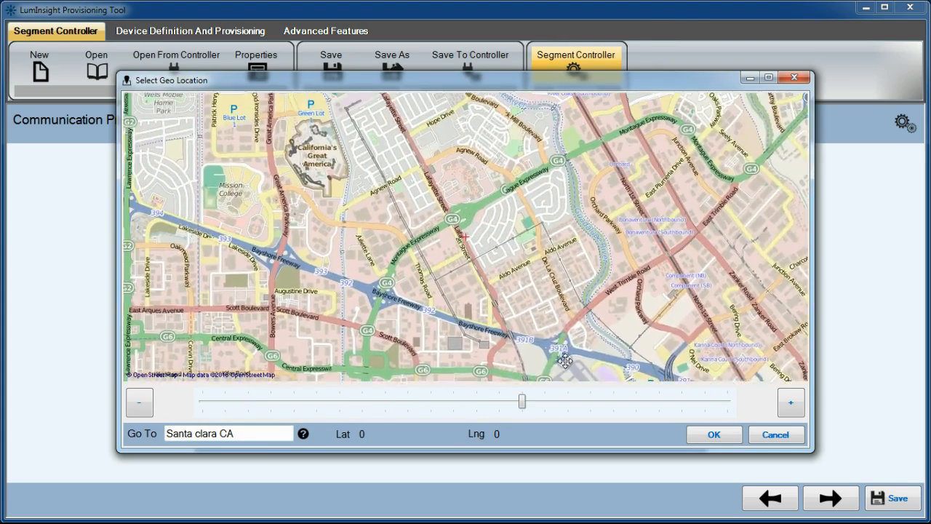
pyautogui.scroll(1, 486, 261)
pyautogui.moveTo(413, 179)
pyautogui.mouseDown()
pyautogui.moveTo(466, 241)
pyautogui.moveTo(521, 259)
pyautogui.mouseUp()
pyautogui.scroll(1, 469, 244)
pyautogui.click(466, 236)
pyautogui.click(729, 443)
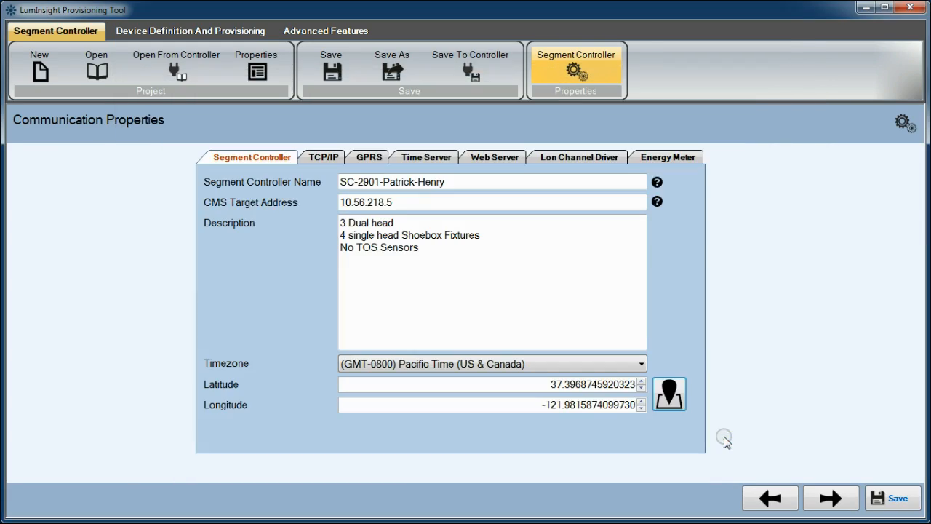
pyautogui.click(897, 500)
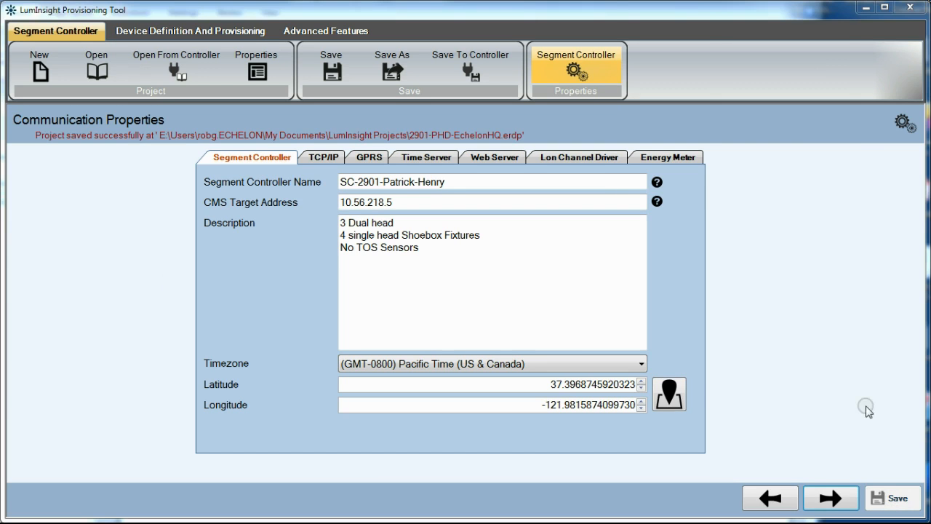
# - Set the host name in the controller's TCP/IP properties to SC-2901-b
pyautogui.click(319, 156)
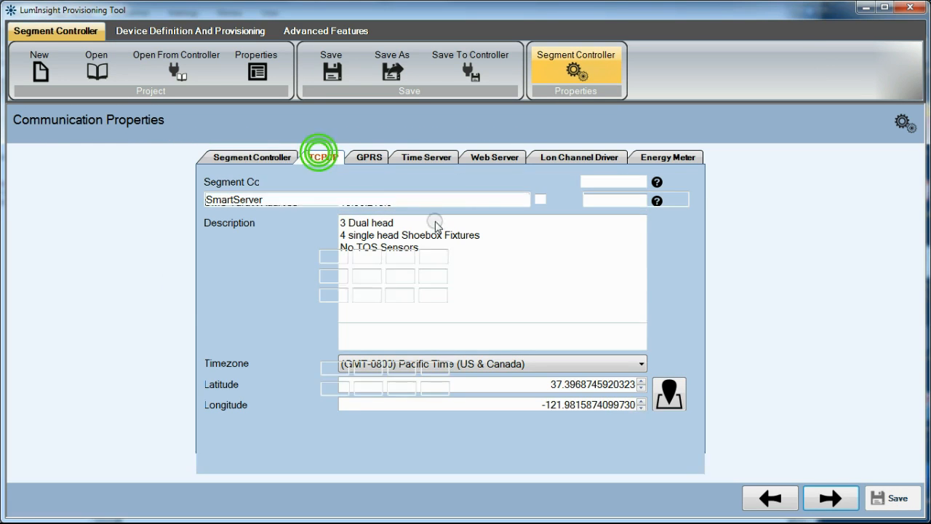
pyautogui.click(270, 199)
pyautogui.press('BackSpace')
pyautogui.press('BackSpace')
pyautogui.press('BackSpace')
pyautogui.press('BackSpace')
pyautogui.press('BackSpace')
pyautogui.press('BackSpace')
pyautogui.press('BackSpace')
pyautogui.press('BackSpace')
pyautogui.press('BackSpace')
pyautogui.press('BackSpace')
pyautogui.press('BackSpace')
pyautogui.write('SC-2')
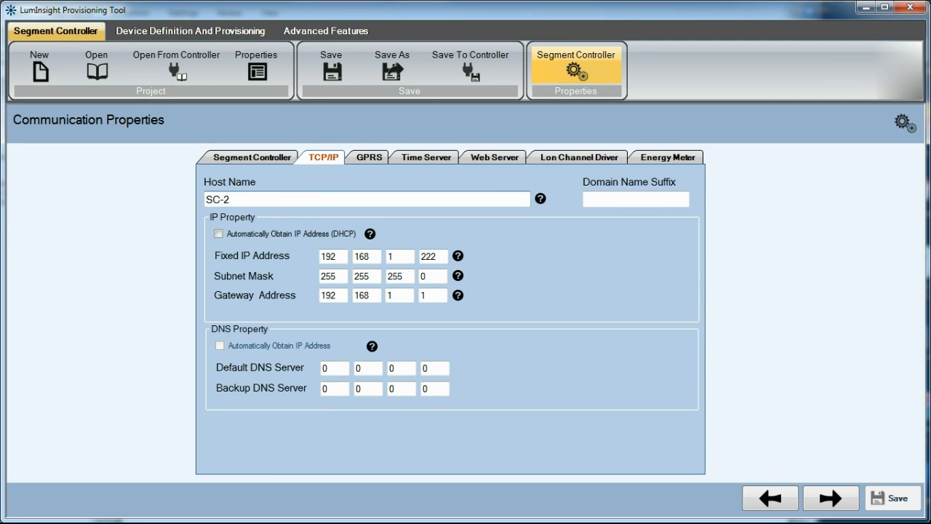
pyautogui.write('901-b')
# - Check the fixed IP and gateway help, and set the default DNS server to 192.168.1.1 and the backup to 8.8.8.8
pyautogui.click(457, 256)
pyautogui.click(458, 295)
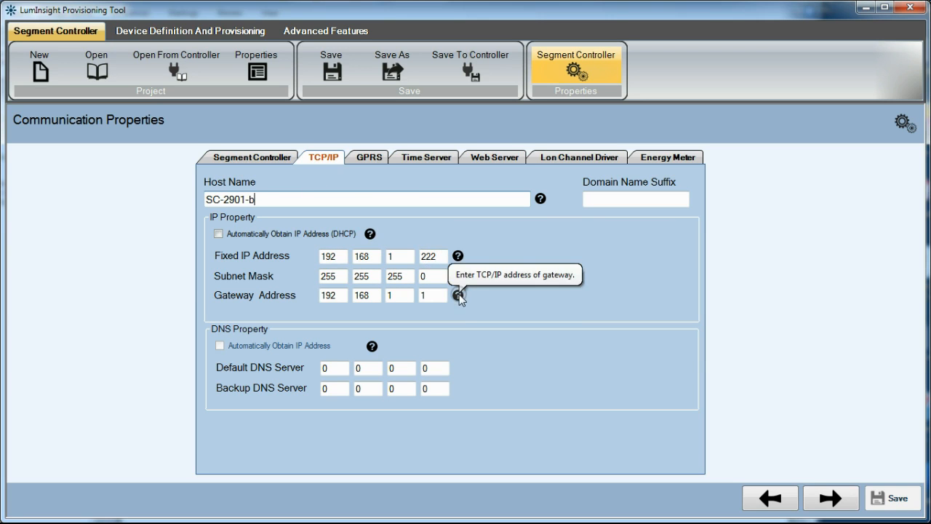
pyautogui.click(342, 365)
pyautogui.write('1')
pyautogui.press('Tab')
pyautogui.write('168')
pyautogui.press('Tab')
pyautogui.write('1')
pyautogui.press('Tab')
pyautogui.write('1')
pyautogui.press('Tab')
pyautogui.write('8')
pyautogui.press('Tab')
pyautogui.write('8')
pyautogui.press('Tab')
pyautogui.write('8')
pyautogui.press('Tab')
pyautogui.write('8')
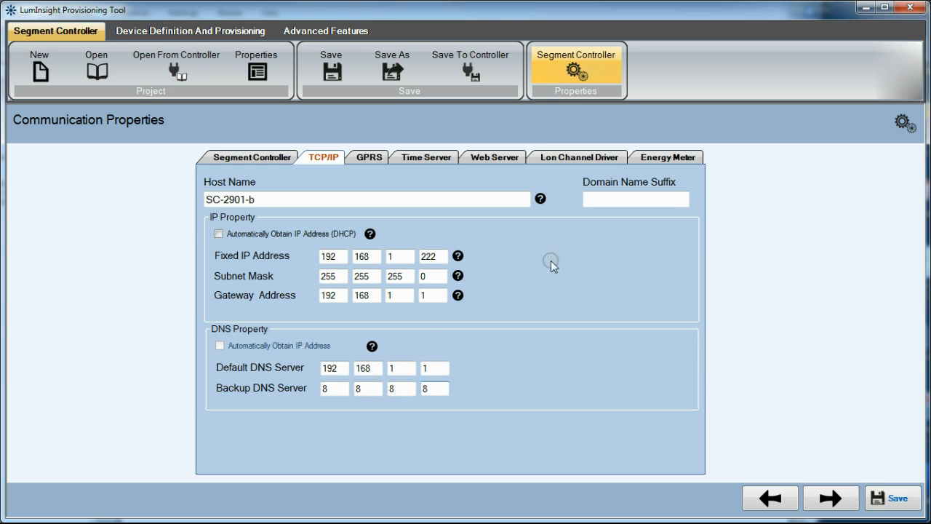
# - Review the controller's GPRS, Time Server, Web Server and Lon Channel Driver settings
pyautogui.click(369, 159)
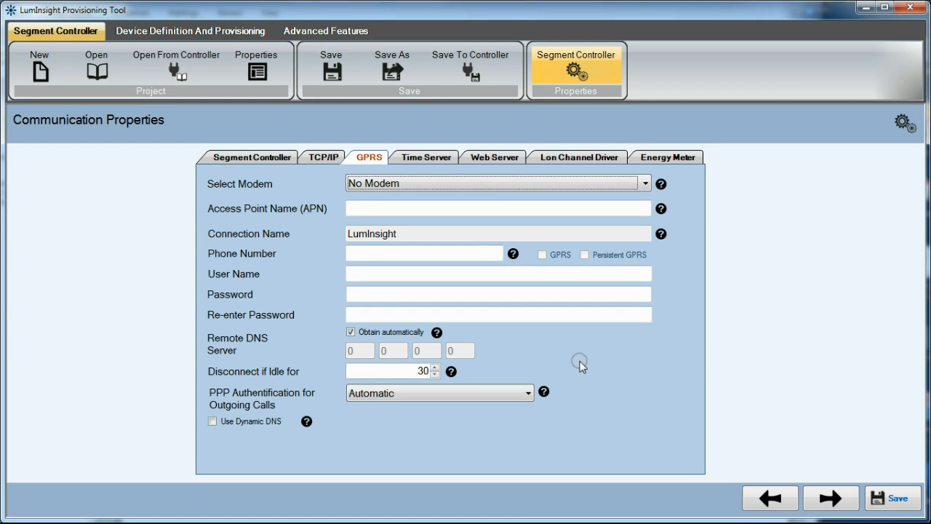
pyautogui.click(430, 157)
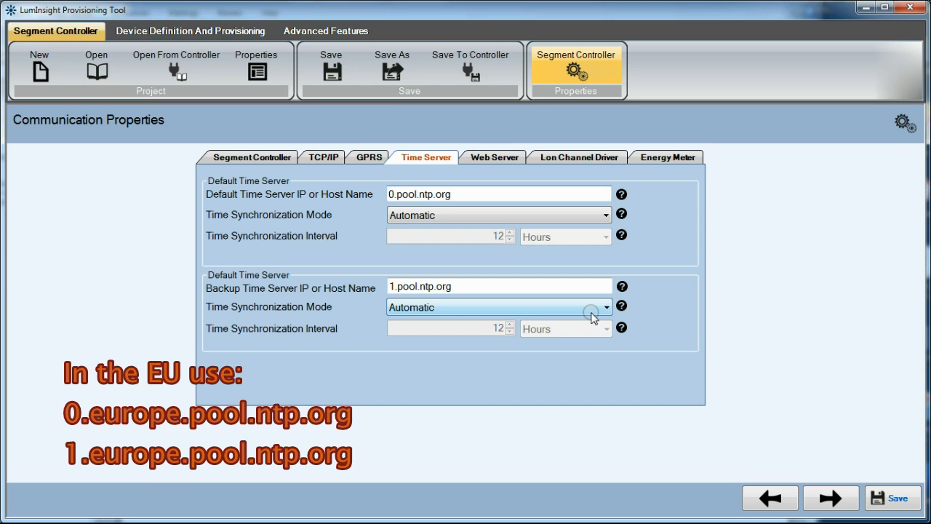
pyautogui.click(494, 158)
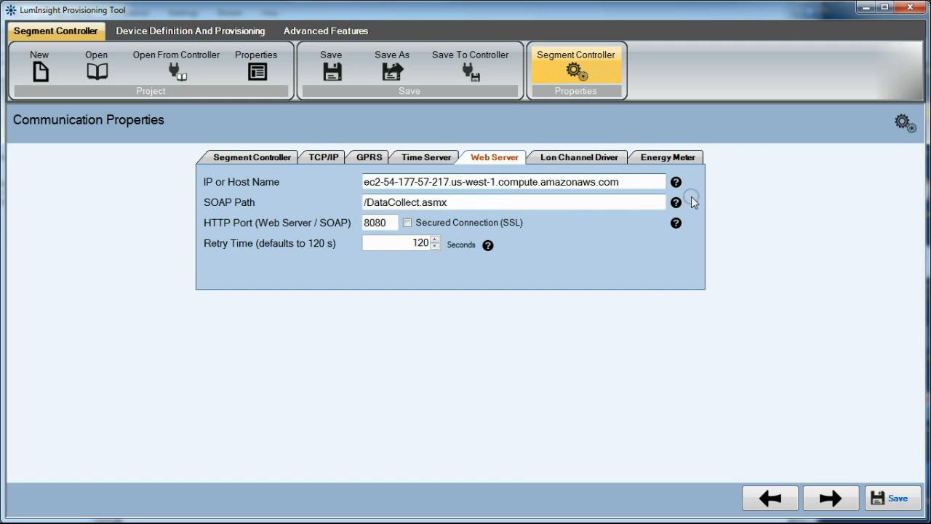
pyautogui.moveTo(676, 185)
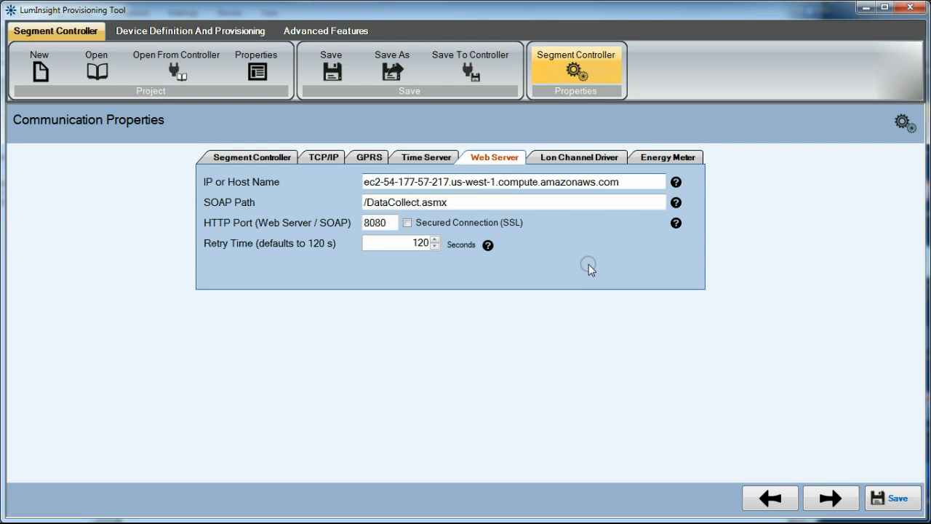
pyautogui.click(596, 160)
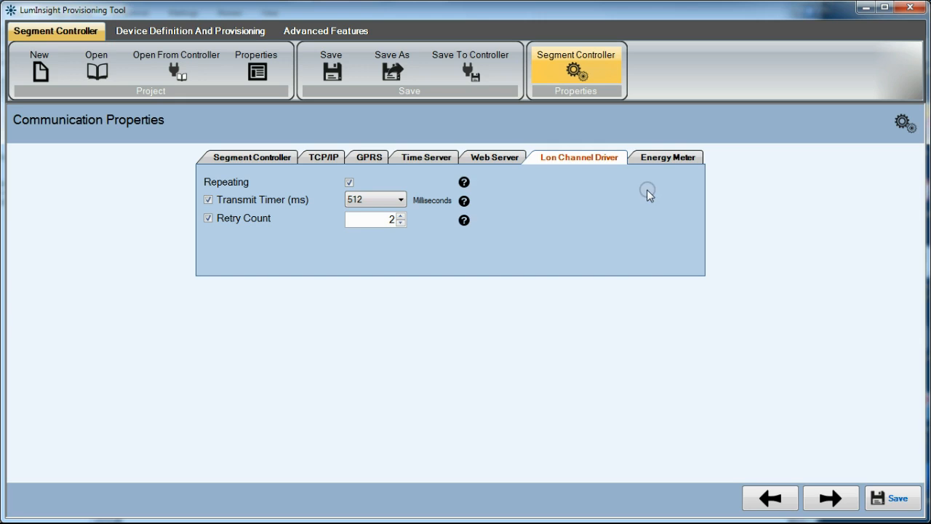
# - Review the log interval choices for the energy meter, keep 24 Hours, and save the project
pyautogui.click(677, 160)
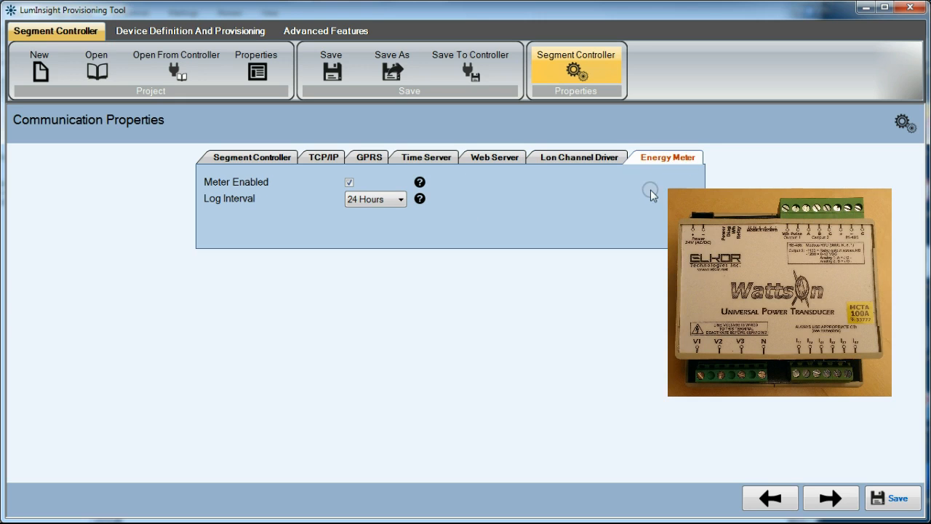
pyautogui.click(398, 201)
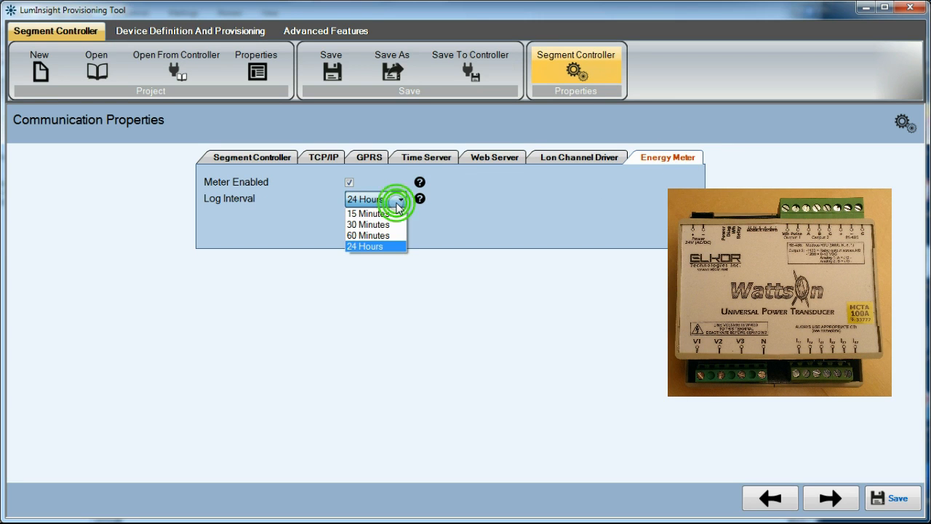
pyautogui.click(460, 231)
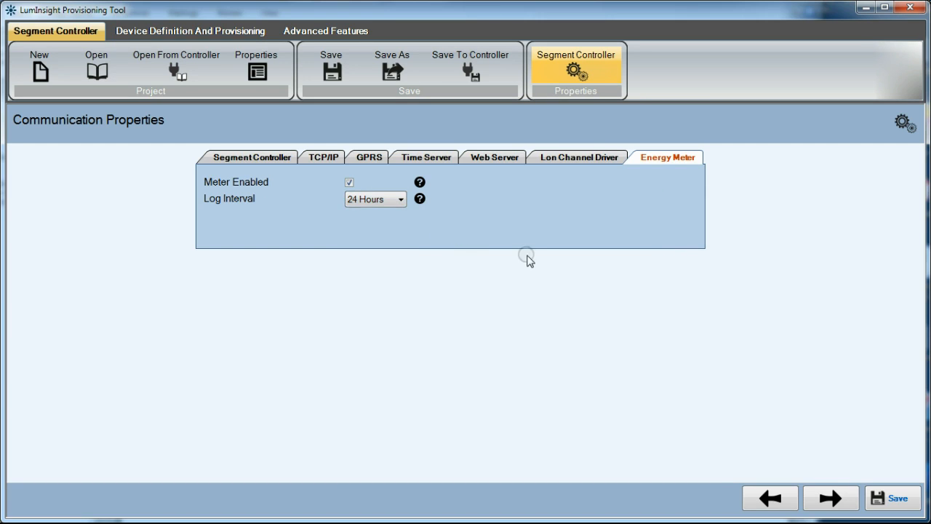
pyautogui.click(879, 496)
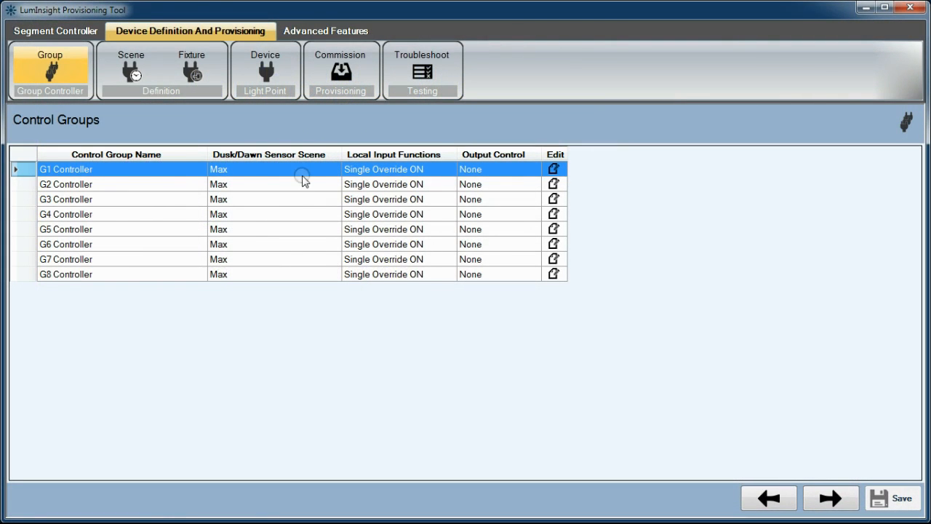
# - Rename the G1 Controller control group as South Group, keeping its dusk/dawn sensor scene at Max
pyautogui.click(554, 169)
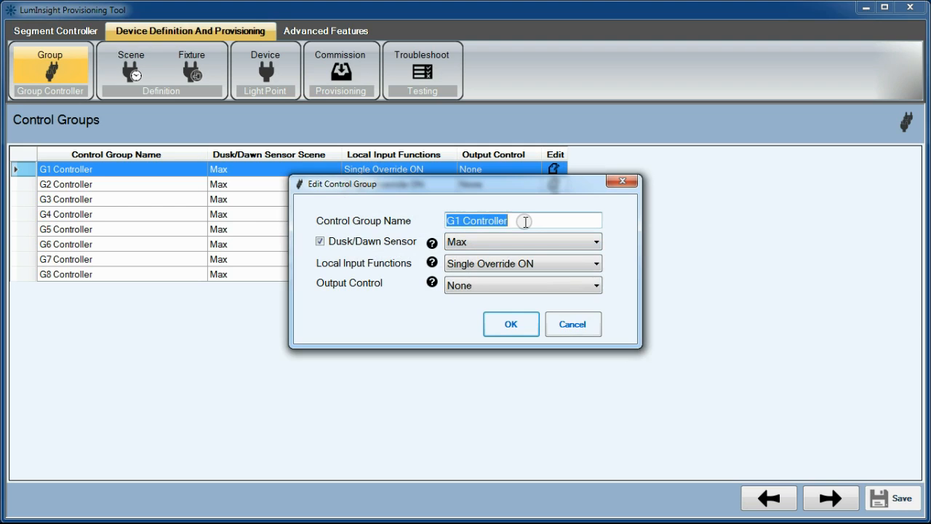
pyautogui.write('South Grou')
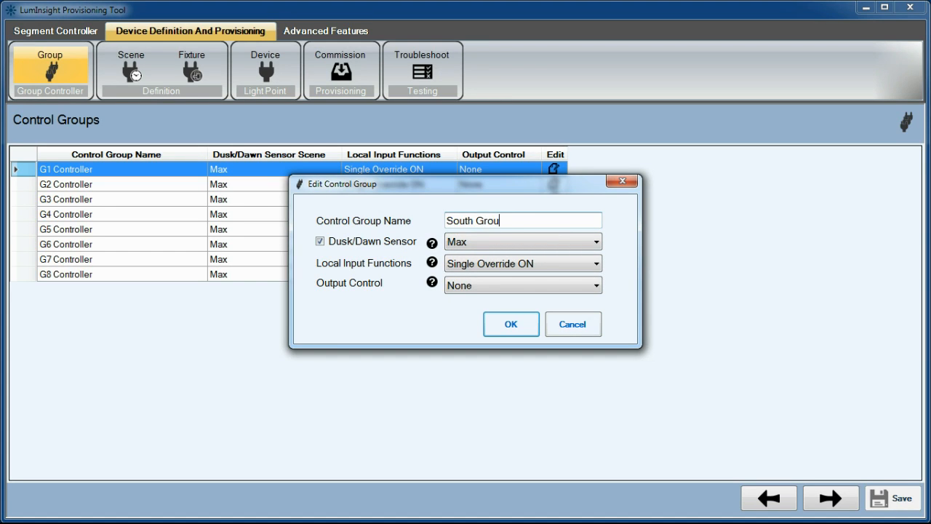
pyautogui.click(512, 245)
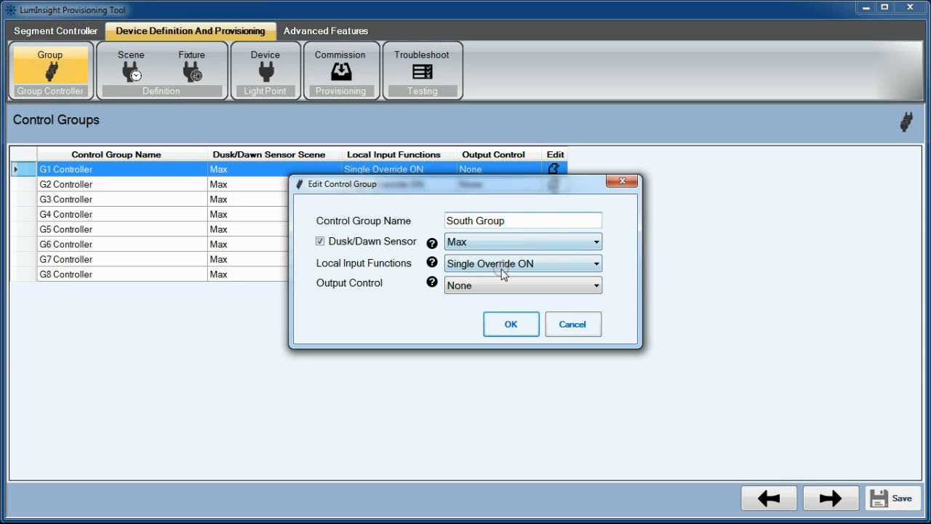
pyautogui.click(522, 325)
# - Rename the G2 Controller control group as Eat Group
pyautogui.click(554, 184)
pyautogui.write('East Group')
pyautogui.click(517, 325)
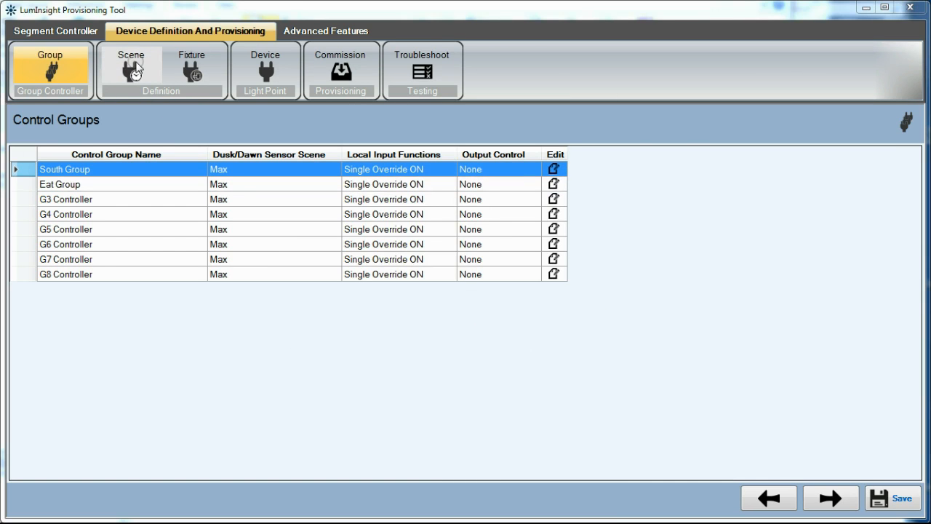
# - Start a new scene definition named Setback50 with a scene count of 2
pyautogui.click(135, 67)
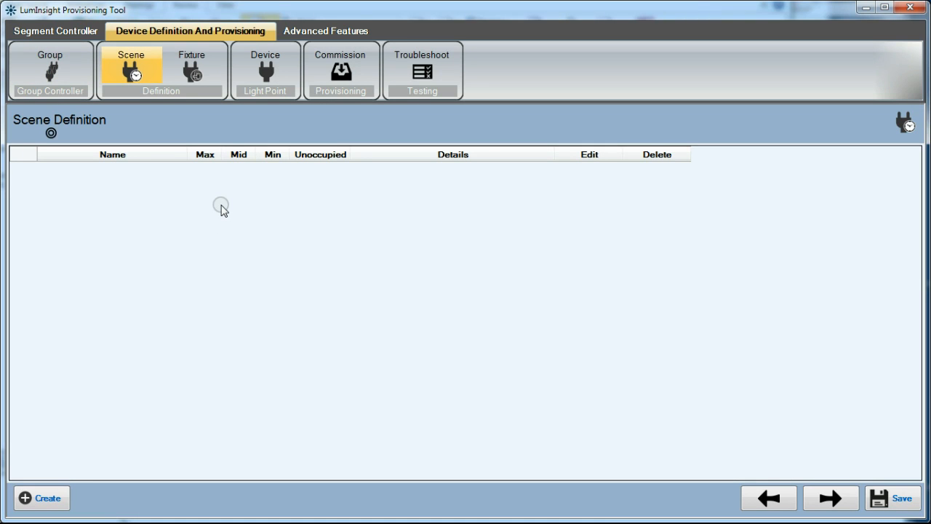
pyautogui.click(51, 499)
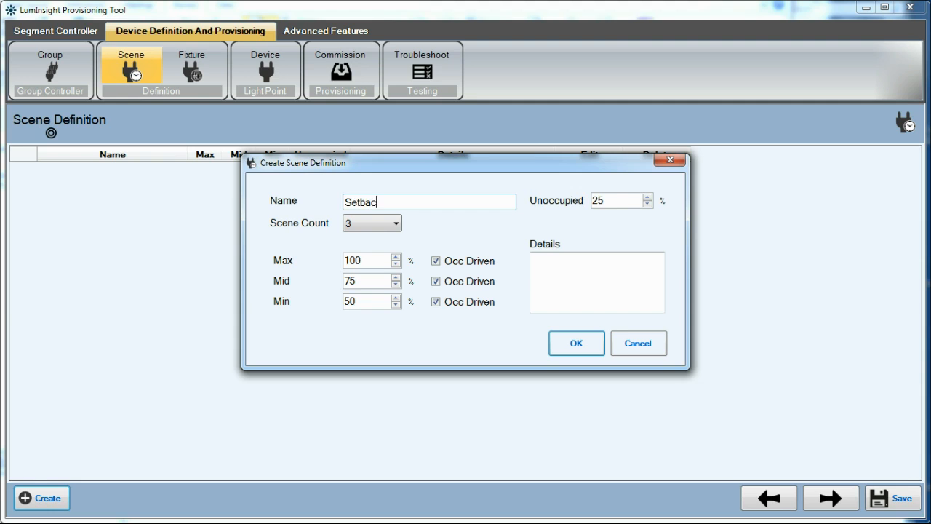
pyautogui.write('50')
pyautogui.click(393, 224)
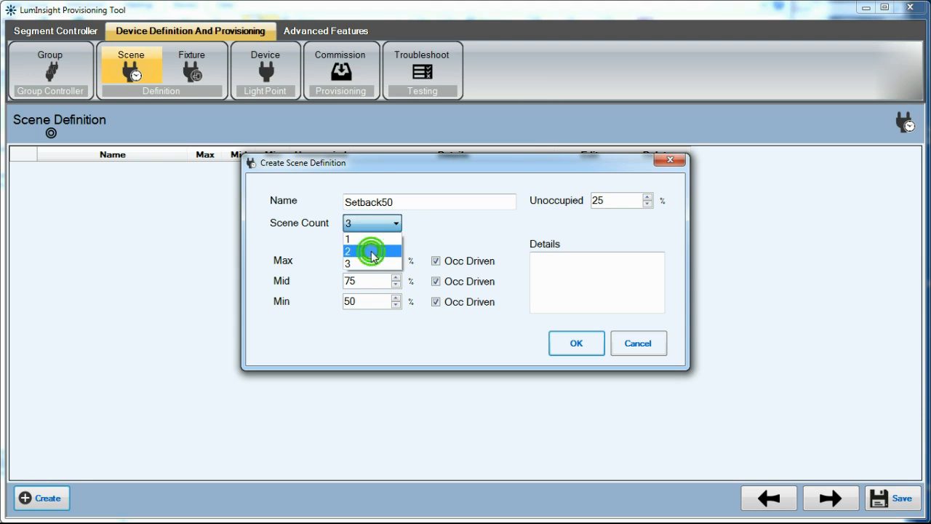
pyautogui.click(370, 252)
# - Set Setback50's Mid level to 50%, turn off Occ Driven for Max and Mid, and save it with the details "50% Setback"
pyautogui.click(363, 280)
pyautogui.doubleClick(364, 280)
pyautogui.write('50')
pyautogui.click(436, 261)
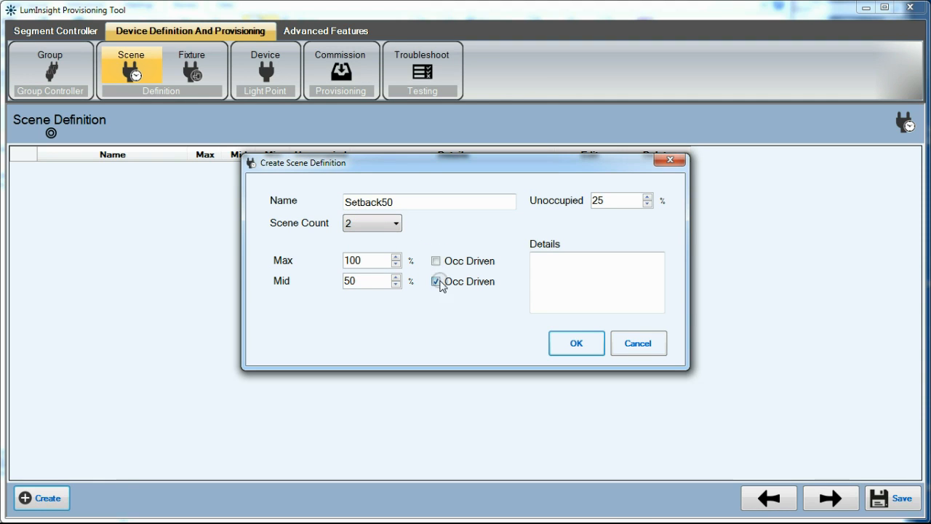
pyautogui.click(436, 281)
pyautogui.click(562, 273)
pyautogui.write('50% Setbacvk')
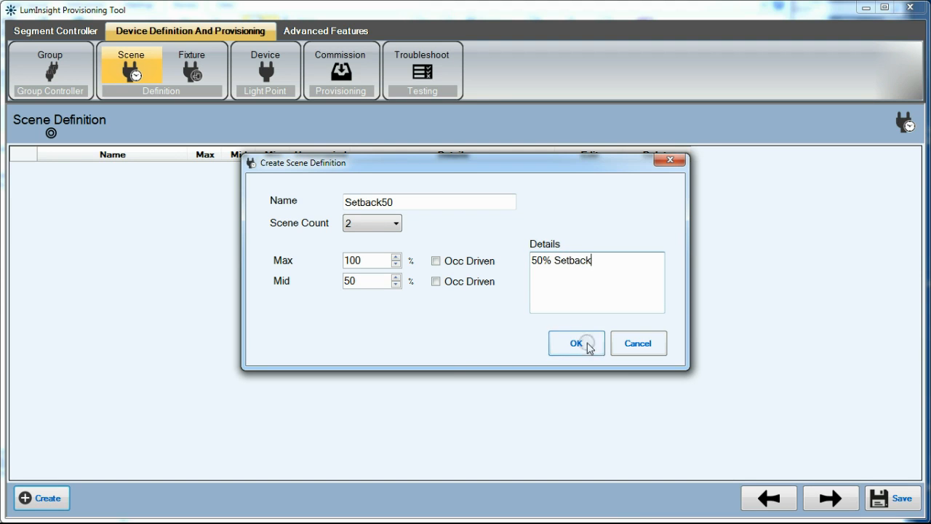
pyautogui.click(587, 345)
# - Create a scene definition named Setback75 with scene count 2, Occ Driven off for Max and Mid, and details "75% setback"
pyautogui.click(29, 499)
pyautogui.click(458, 201)
pyautogui.write('Setback75')
pyautogui.click(373, 223)
pyautogui.click(364, 248)
pyautogui.click(436, 261)
pyautogui.click(436, 281)
pyautogui.click(564, 268)
pyautogui.write('75% setback')
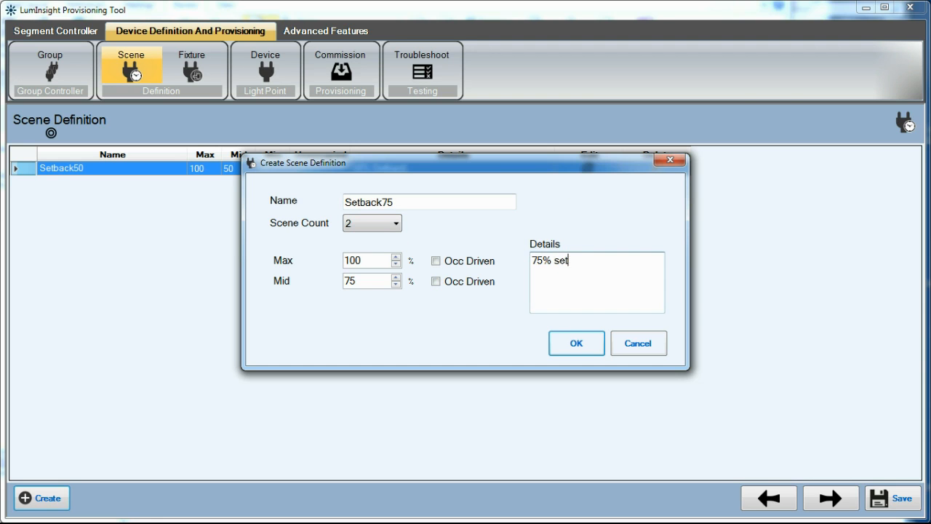
pyautogui.click(581, 339)
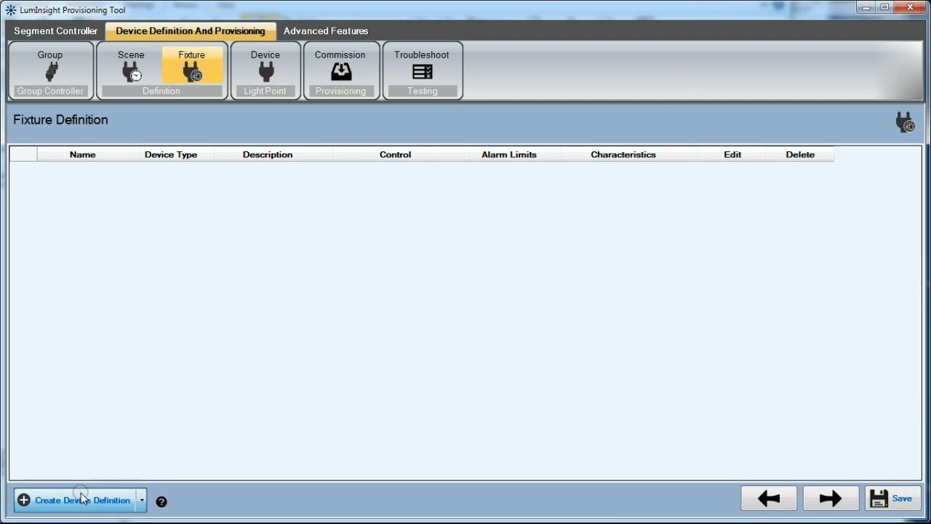
# - Start a fixture device definition named DualHead, described as "Apha LED SB75A 75W daul head configruation", with a default level of 80%
pyautogui.click(82, 499)
pyautogui.write('DualHead')
pyautogui.click(588, 323)
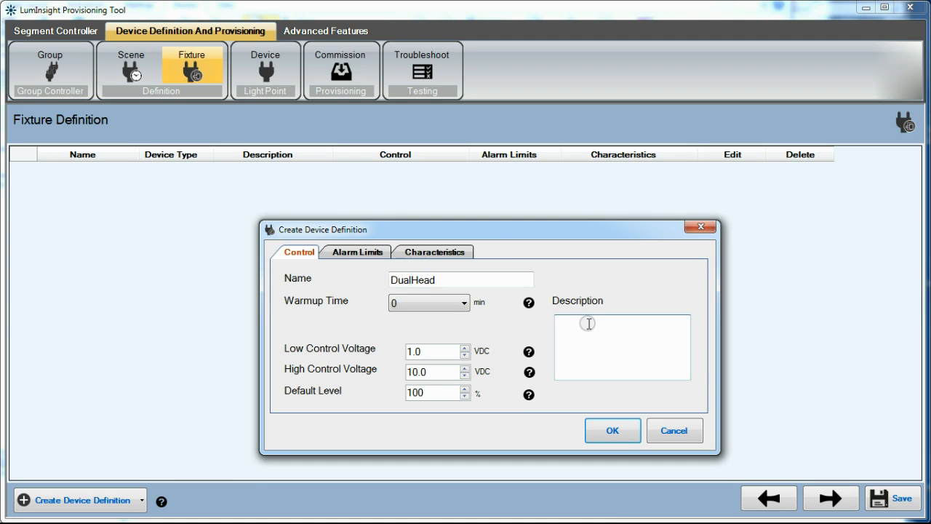
pyautogui.write('Apha LED SB75A 75W daul head configruation')
pyautogui.doubleClick(419, 393)
pyautogui.write('80')
# - Set DualHead's power profile to 20, 40, 80, 120 and 150 W in ascending level order, and choose its supply voltage
pyautogui.click(356, 252)
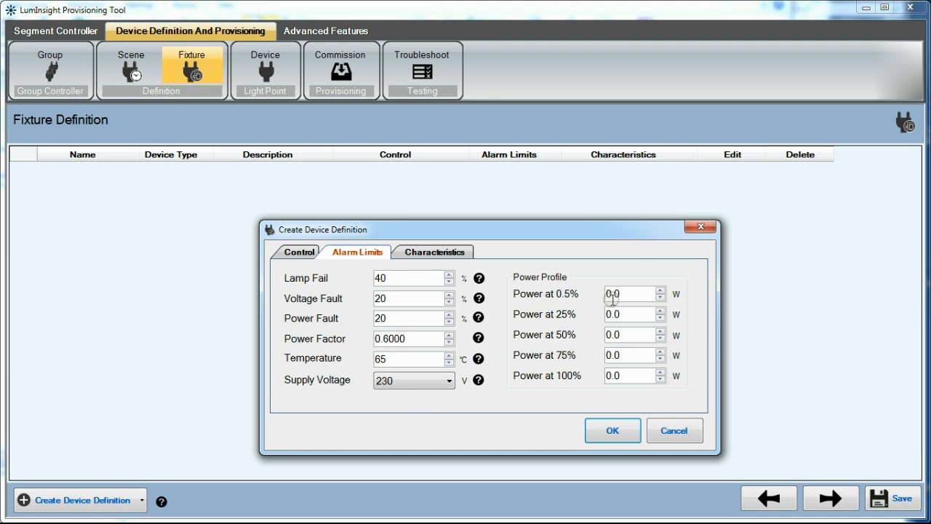
pyautogui.click(604, 295)
pyautogui.click(635, 313)
pyautogui.click(607, 294)
pyautogui.write('2')
pyautogui.write('4812')
pyautogui.press('Tab')
pyautogui.write('15')
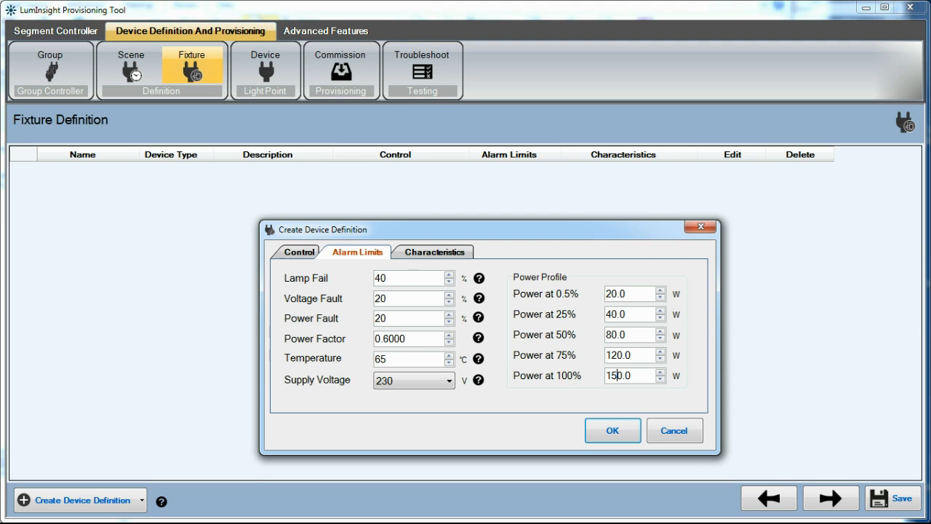
pyautogui.click(436, 381)
pyautogui.click(385, 493)
# - Set DualHead's lamp type to LED, baseline power to 360 W and expected lifetime to 80000 hr
pyautogui.click(429, 252)
pyautogui.click(528, 279)
pyautogui.click(418, 404)
pyautogui.click(437, 298)
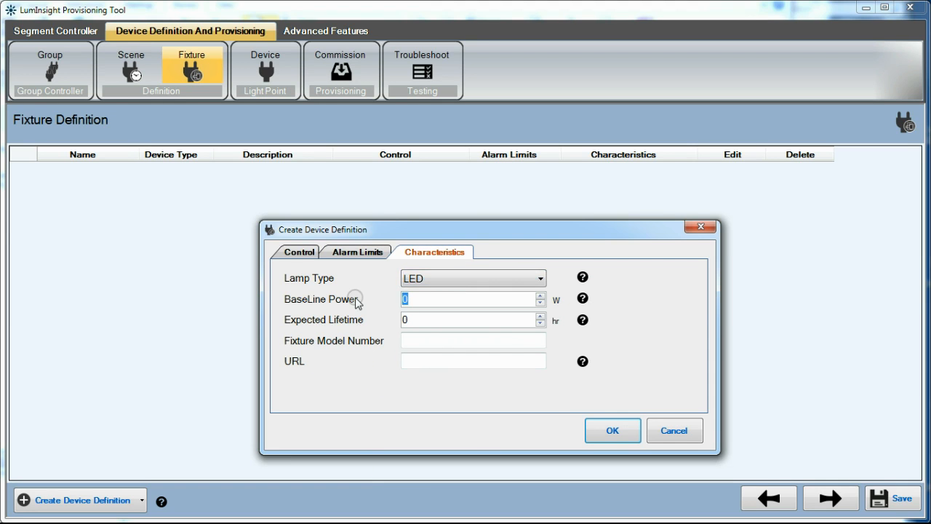
pyautogui.write('360')
pyautogui.click(415, 321)
pyautogui.write('80000')
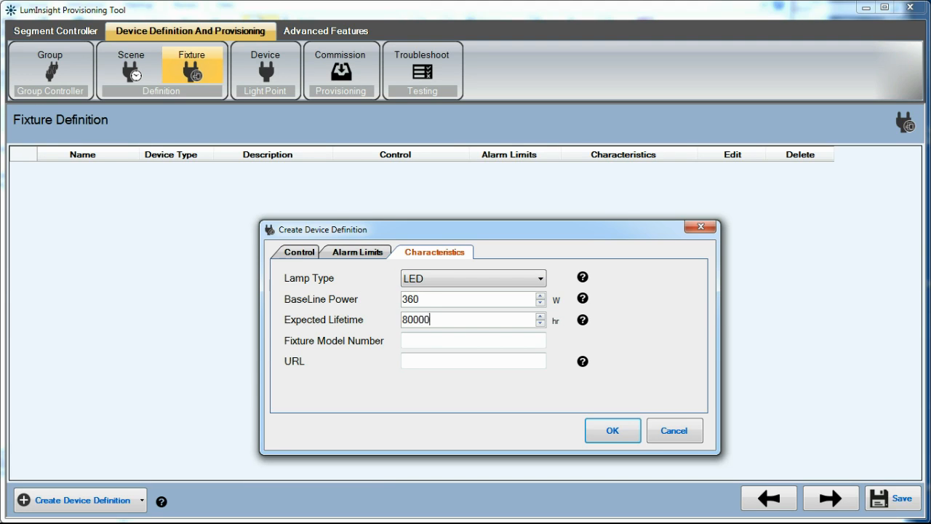
pyautogui.click(451, 340)
pyautogui.write('Alpha')
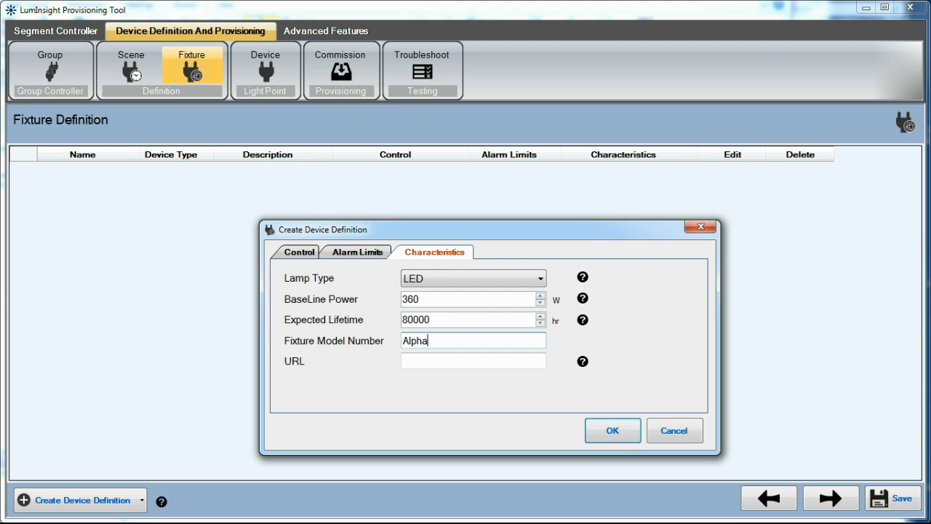
pyautogui.write('7550')
pyautogui.press('Tab')
pyautogui.write('www.alphaled.com')
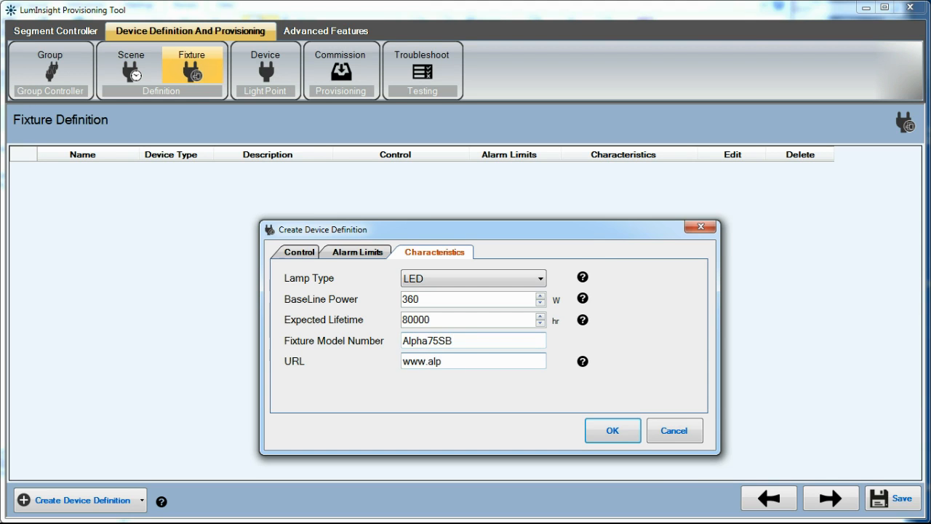
pyautogui.click(607, 435)
# - Start a device definition named SingleHead with an "Apha LED SB75A 75W" description, trimming the dual head wording from its end
pyautogui.click(118, 492)
pyautogui.write('SingleHead')
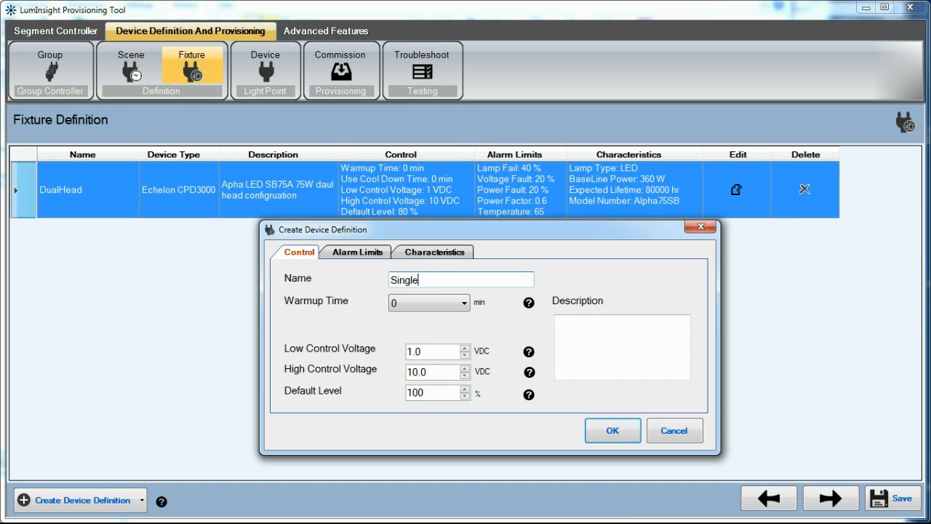
pyautogui.click(621, 320)
pyautogui.write('Apha LED SB75A 75W daul head configruation')
pyautogui.press('BackSpace')
pyautogui.press('BackSpace')
pyautogui.press('BackSpace')
pyautogui.press('BackSpace')
pyautogui.press('BackSpace')
pyautogui.press('BackSpace')
pyautogui.press('BackSpace')
pyautogui.press('BackSpace')
pyautogui.press('BackSpace')
pyautogui.press('BackSpace')
pyautogui.press('BackSpace')
pyautogui.press('BackSpace')
pyautogui.press('BackSpace')
pyautogui.press('BackSpace')
pyautogui.press('BackSpace')
pyautogui.press('BackSpace')
pyautogui.press('BackSpace')
pyautogui.press('BackSpace')
pyautogui.press('BackSpace')
pyautogui.press('BackSpace')
# - Fill in SingleHead's power profile, from 10 W at 0.5% to 75 W at 100%, and choose its supply voltage
pyautogui.click(357, 253)
pyautogui.moveTo(623, 294); pyautogui.dragTo(495, 293)
pyautogui.write('1024675')
pyautogui.click(446, 380)
pyautogui.click(405, 482)
# - Set SingleHead's baseline power to 180 W, expected lifetime to 80000 hr and fixture model number to Alpha75SB
pyautogui.click(435, 253)
pyautogui.moveTo(428, 300); pyautogui.dragTo(395, 305)
pyautogui.write('180')
pyautogui.press('Tab')
pyautogui.write('80000')
pyautogui.click(439, 342)
pyautogui.write('Alpha')
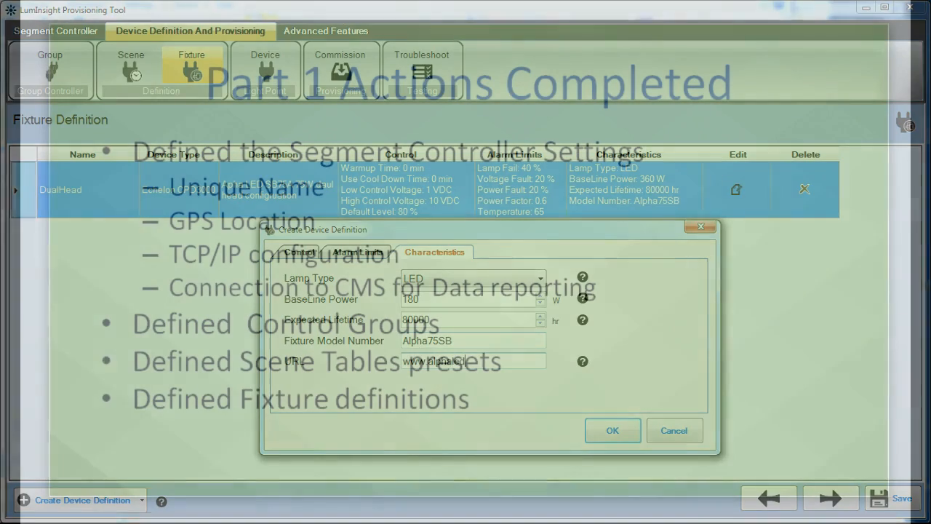